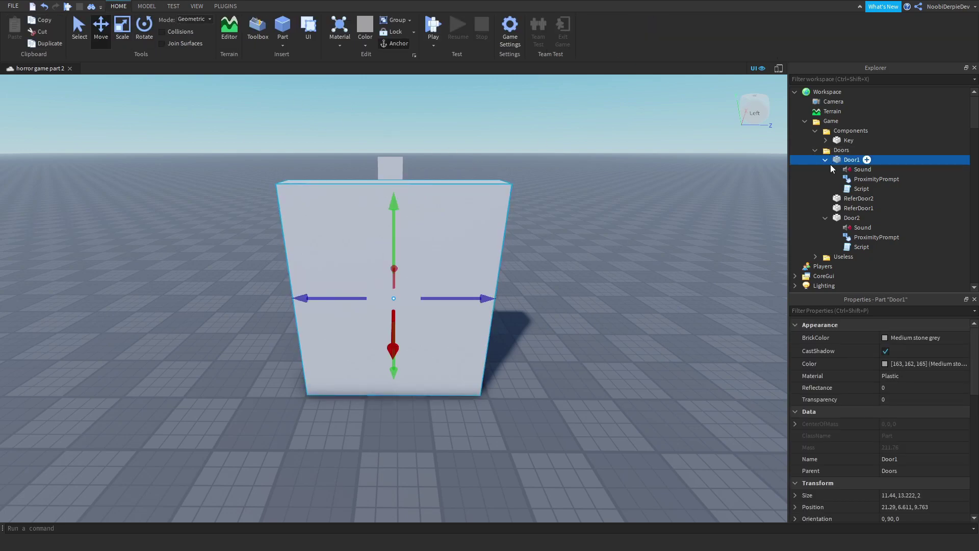
# Step: Place a duplicate of Door1 directly beside the original, and move it into the Useless folder under the name Part
pyautogui.hotkey('ctrl', 'd')
pyautogui.moveTo(481, 297); pyautogui.dragTo(586, 306)
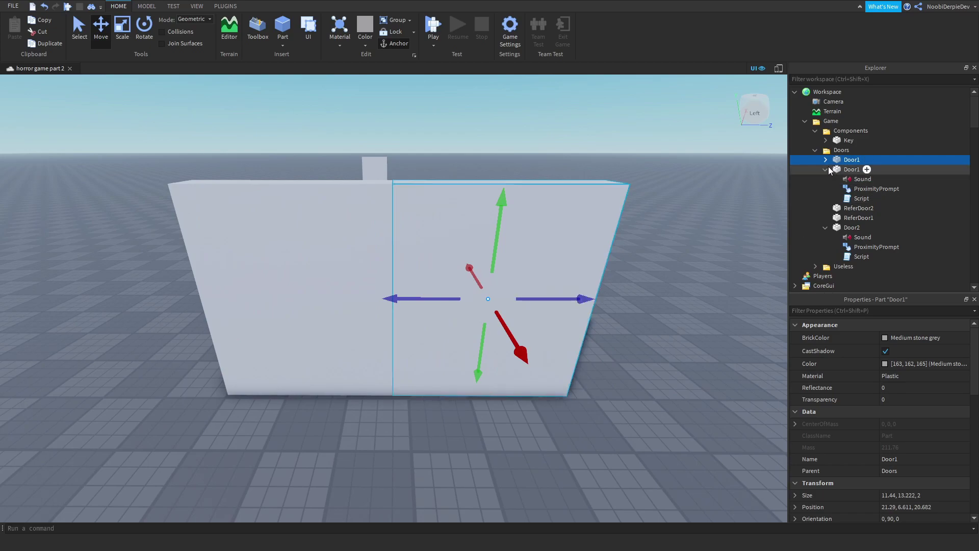
pyautogui.moveTo(842, 162); pyautogui.dragTo(859, 228)
pyautogui.write('Part')
pyautogui.press('Return')
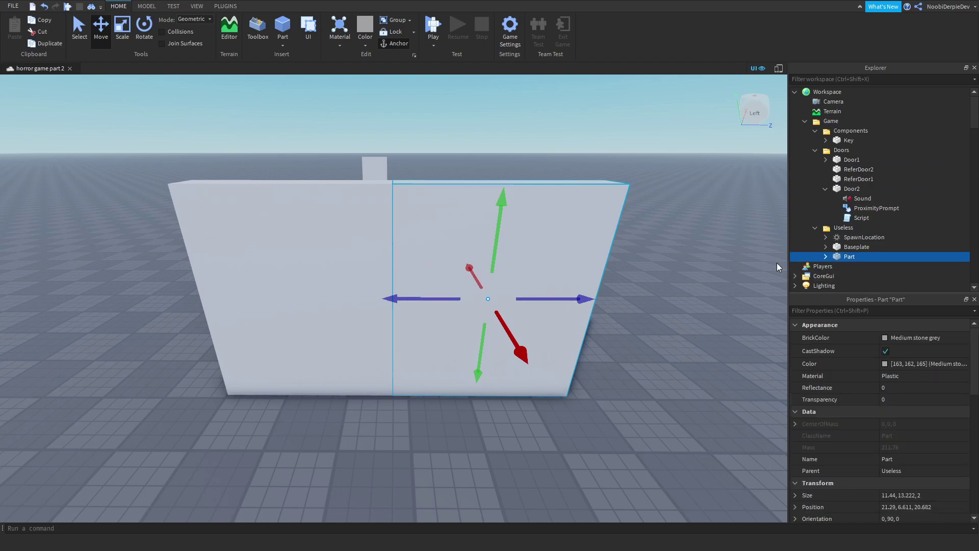
# Step: Delete all the child objects copied inside the new Part
pyautogui.click(825, 256)
pyautogui.click(853, 266)
pyautogui.keyDown('shift'); pyautogui.click(855, 275); pyautogui.keyUp('shift')
pyautogui.press('Delete')
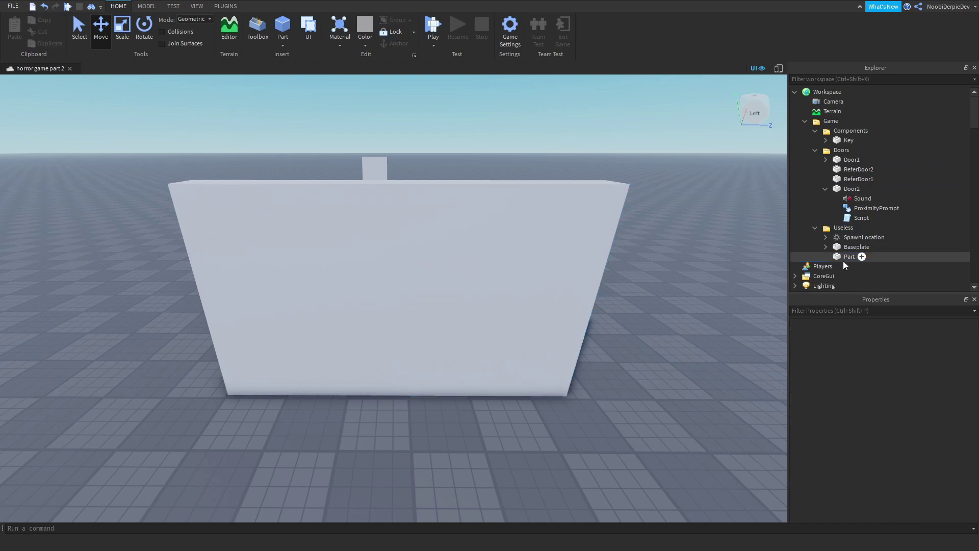
# Step: Color the new Part Really black and scale its thickness to about 2.2 studs
pyautogui.click(844, 258)
pyautogui.click(886, 337)
pyautogui.click(796, 515)
pyautogui.moveTo(561, 302); pyautogui.dragTo(564, 301)
pyautogui.moveTo(337, 175); pyautogui.dragTo(344, 205, button='right')
pyautogui.press('w')
pyautogui.moveTo(347, 228); pyautogui.dragTo(351, 228)
pyautogui.press('a')
pyautogui.moveTo(351, 228); pyautogui.dragTo(355, 245, button='right')
pyautogui.moveTo(355, 245); pyautogui.dragTo(354, 251)
pyautogui.press('d')
pyautogui.moveTo(353, 251); pyautogui.dragTo(321, 240, button='right')
pyautogui.press('s')
# Step: Scale the black wall part upward to a height of about 17.9 studs, taller than the door
pyautogui.hotkey('ctrl', 'd')
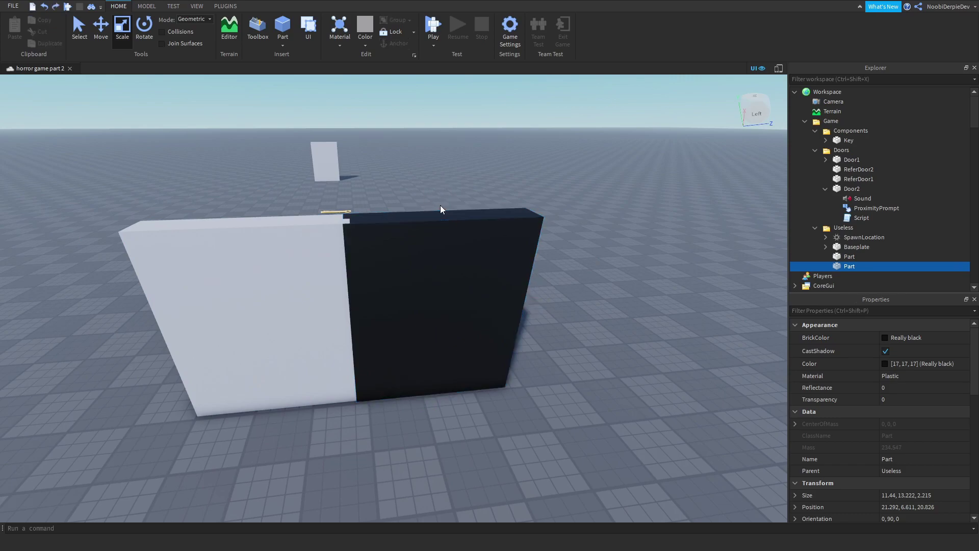
pyautogui.hotkey('ctrl', 'z')
pyautogui.click(458, 230)
pyautogui.moveTo(443, 195); pyautogui.dragTo(451, 95)
# Step: Duplicate the tall wall part and scale the copy into a beam spanning above the door and past its far side
pyautogui.hotkey('ctrl', 'd')
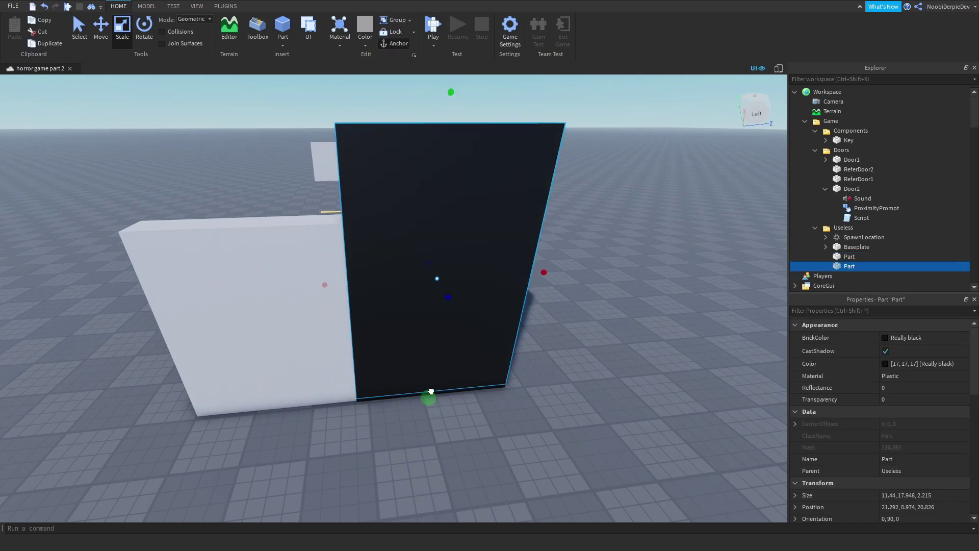
pyautogui.press('a')
pyautogui.moveTo(318, 180); pyautogui.dragTo(157, 153)
pyautogui.moveTo(288, 195); pyautogui.dragTo(290, 195, button='right')
pyautogui.press('s')
# Step: Duplicate the side wall part and move the copy to the opposite side of Door1, below the beam
pyautogui.click(453, 311)
pyautogui.press('a')
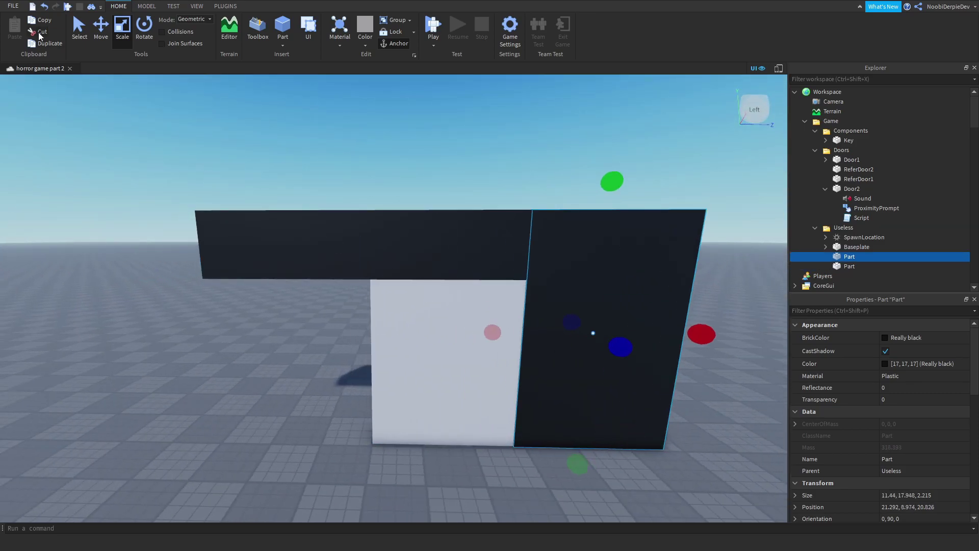
pyautogui.click(102, 20)
pyautogui.hotkey('ctrl', 'd')
pyautogui.press('a')
pyautogui.moveTo(525, 339); pyautogui.dragTo(403, 338)
pyautogui.press('d')
# Step: Examine ReferDoor1 and the black wall around Door1 from different angles
pyautogui.click(847, 180)
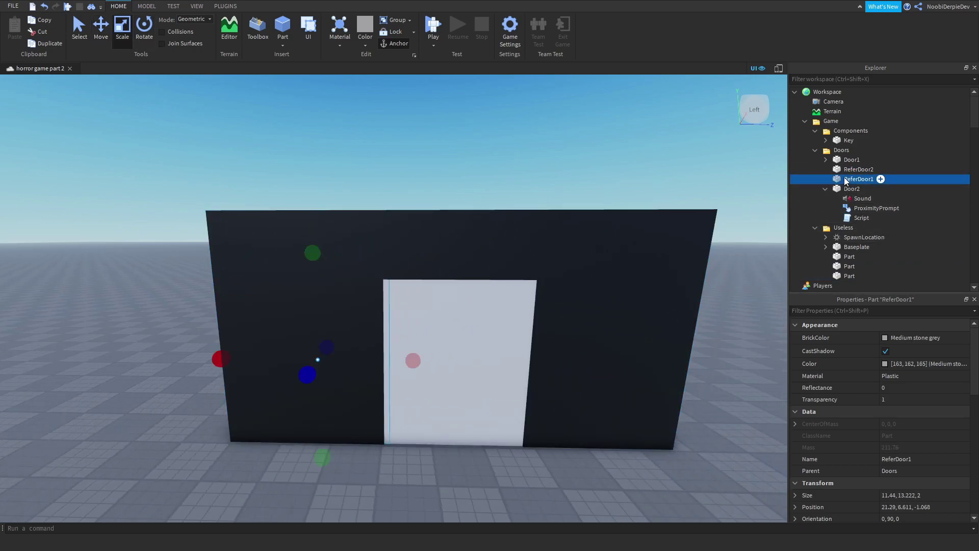
pyautogui.scroll(-6, 844, 181)
pyautogui.press('a')
pyautogui.press('w')
pyautogui.moveTo(656, 179); pyautogui.dragTo(618, 188, button='right')
pyautogui.press('s')
pyautogui.click(573, 313)
pyautogui.moveTo(573, 313); pyautogui.dragTo(457, 262, button='right')
pyautogui.press('s')
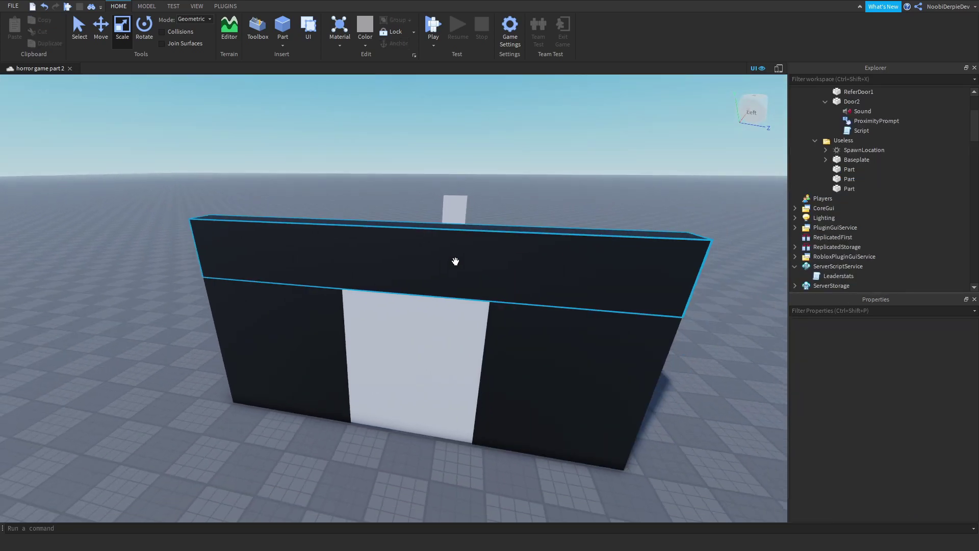
# Step: Duplicate the three black wall parts together and move the copies to frame Door2
pyautogui.click(329, 318)
pyautogui.keyDown('ctrl'); pyautogui.click(532, 291); pyautogui.keyUp('ctrl')
pyautogui.moveTo(569, 334); pyautogui.dragTo(423, 218, button='right')
pyautogui.press('d')
pyautogui.hotkey('ctrl', 'd')
pyautogui.click(101, 34)
pyautogui.press('w')
pyautogui.moveTo(437, 372); pyautogui.dragTo(470, 329)
pyautogui.press('w')
pyautogui.moveTo(471, 330); pyautogui.dragTo(470, 330, button='right')
pyautogui.moveTo(470, 330); pyautogui.dragTo(468, 324)
pyautogui.moveTo(470, 330); pyautogui.dragTo(471, 330, button='right')
pyautogui.press('s')
pyautogui.moveTo(468, 324); pyautogui.dragTo(452, 281)
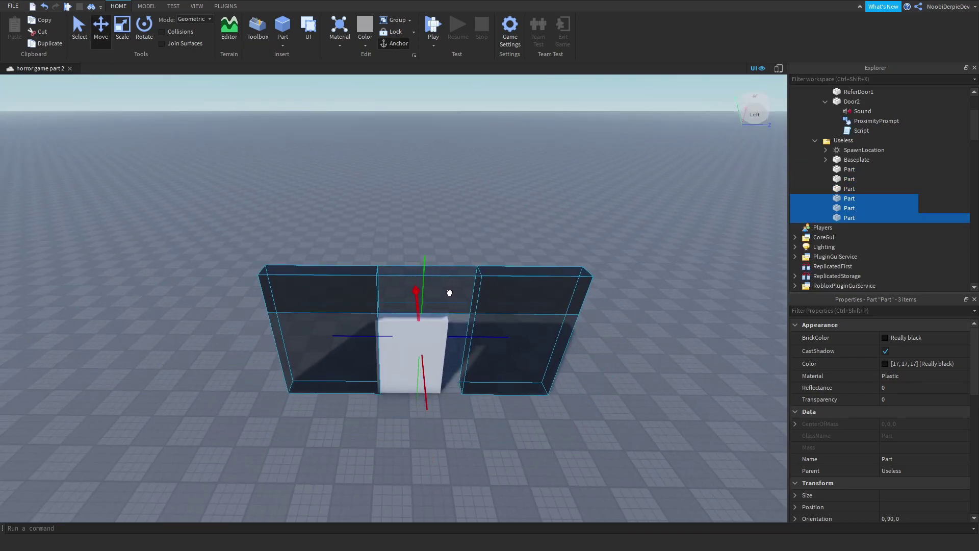
pyautogui.scroll(6, 453, 285)
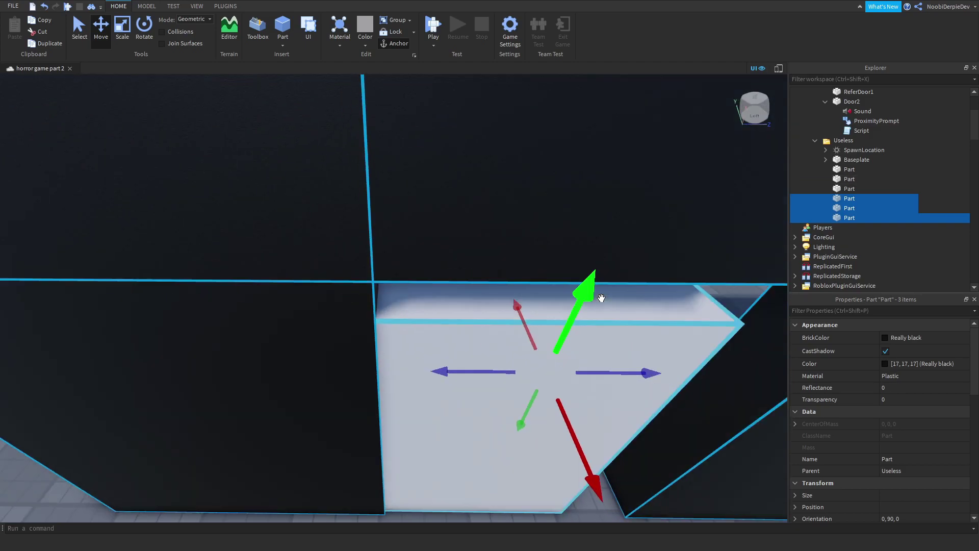
pyautogui.scroll(-5, 601, 298)
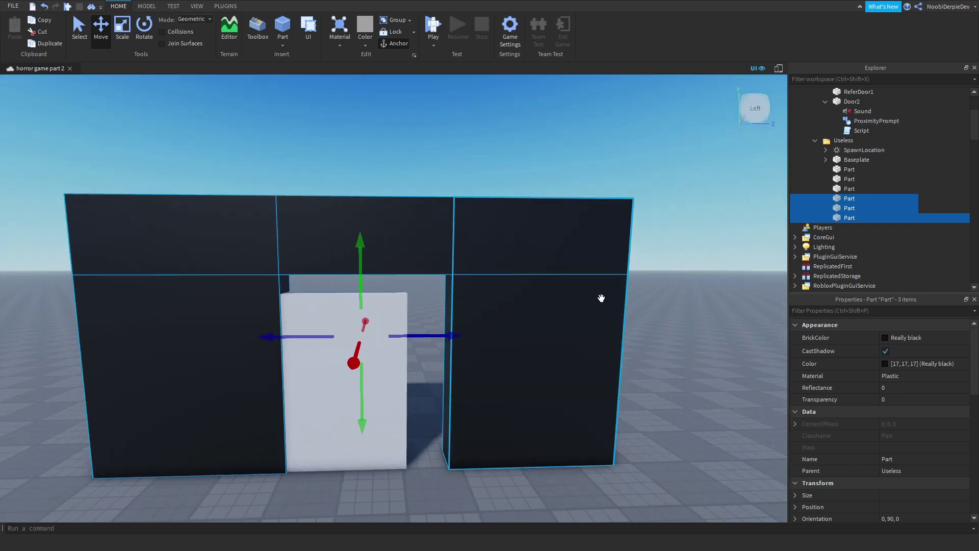
pyautogui.scroll(4, 938, 183)
# Step: Move Door2 and ReferDoor2 together along the wall until Door2 meets the far edge of the doorway
pyautogui.click(849, 161)
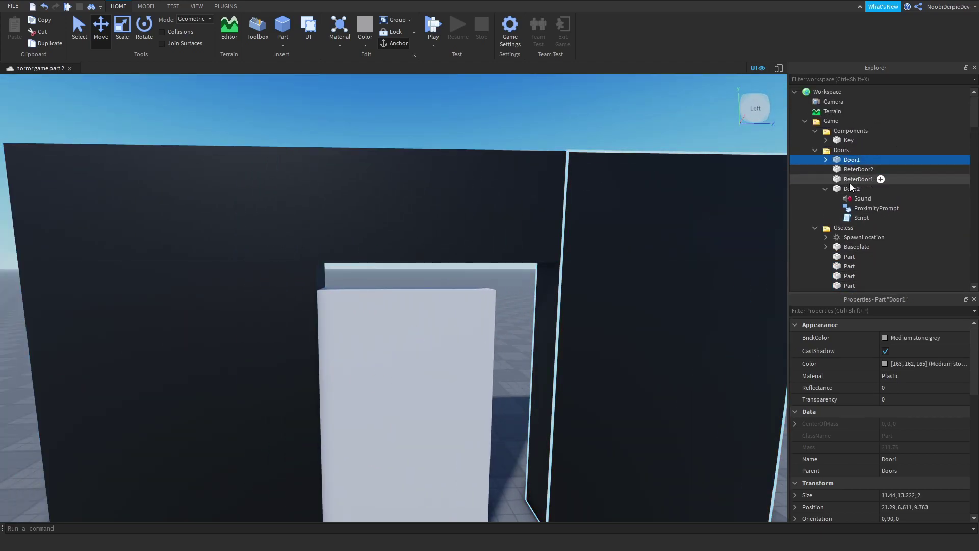
pyautogui.click(849, 170)
pyautogui.keyDown('ctrl'); pyautogui.click(851, 189); pyautogui.keyUp('ctrl')
pyautogui.moveTo(406, 412); pyautogui.dragTo(465, 412)
pyautogui.moveTo(483, 403); pyautogui.dragTo(485, 406, button='right')
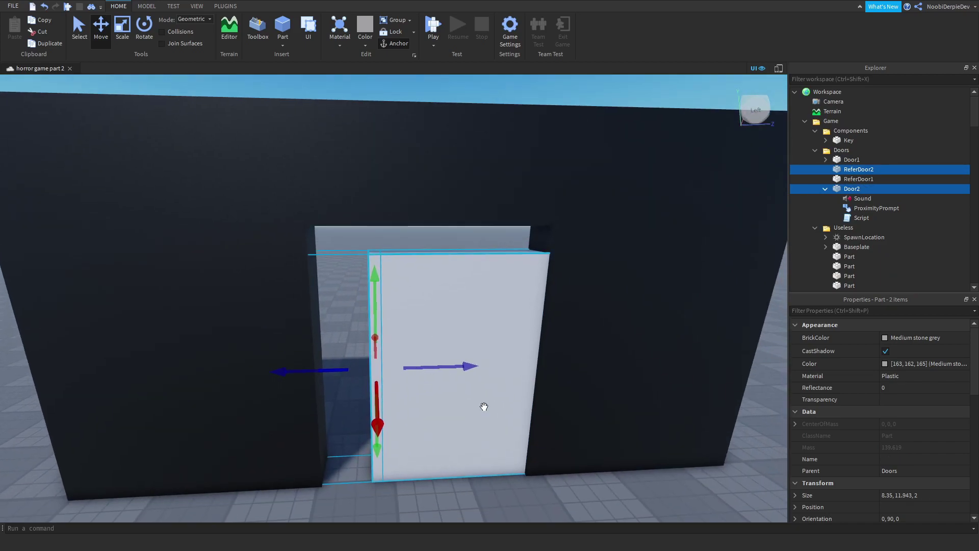
# Step: Shift ReferDoor2 sideways behind the wall and scale its height to about 14 studs
pyautogui.click(614, 480)
pyautogui.click(857, 169)
pyautogui.moveTo(395, 367); pyautogui.dragTo(363, 368)
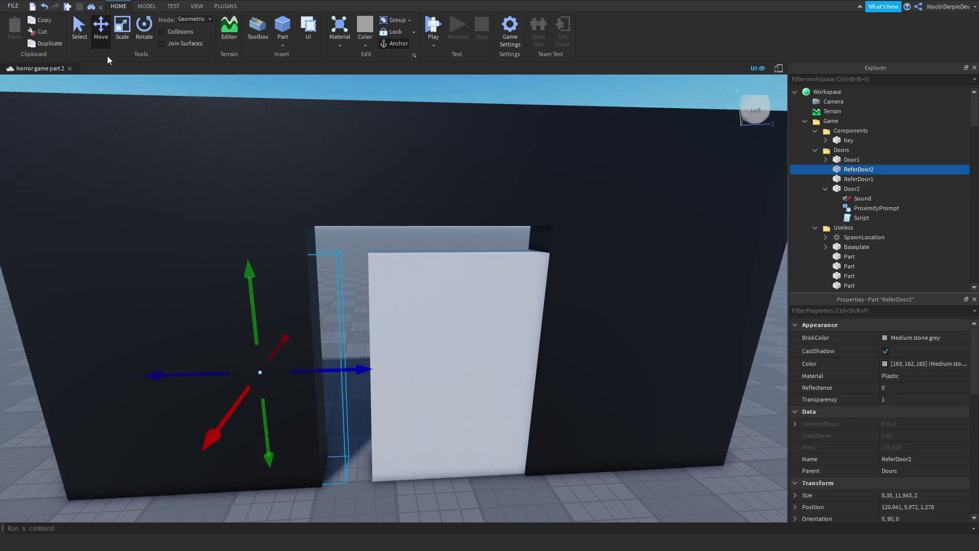
pyautogui.hotkey('ctrl', '3')
pyautogui.moveTo(242, 221); pyautogui.dragTo(240, 179)
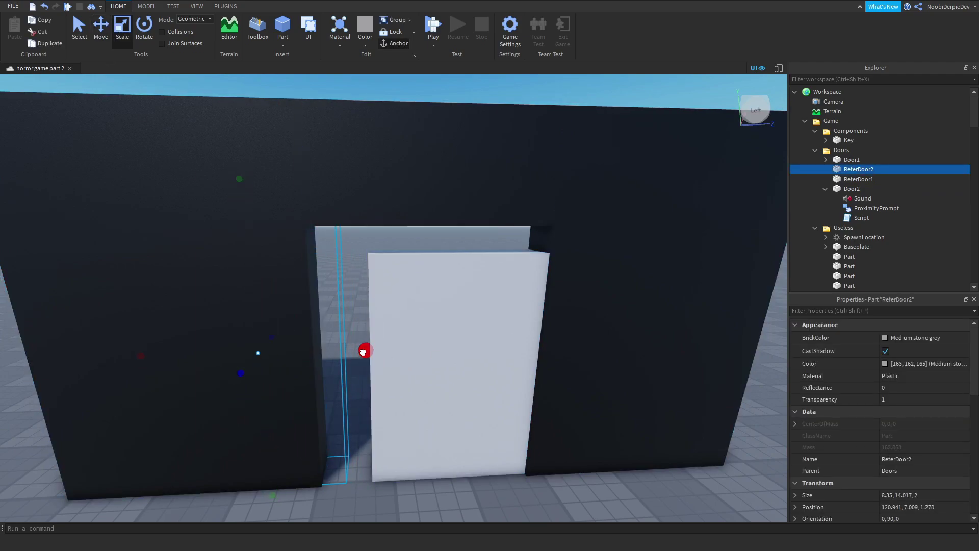
# Step: Scale Door2 to about 11.1 studs wide and 13.8 studs high to fill the doorway
pyautogui.click(411, 349)
pyautogui.moveTo(347, 369); pyautogui.dragTo(291, 369)
pyautogui.moveTo(424, 228); pyautogui.dragTo(415, 187)
pyautogui.moveTo(415, 187); pyautogui.dragTo(411, 205, button='right')
pyautogui.scroll(-3, 727, 209)
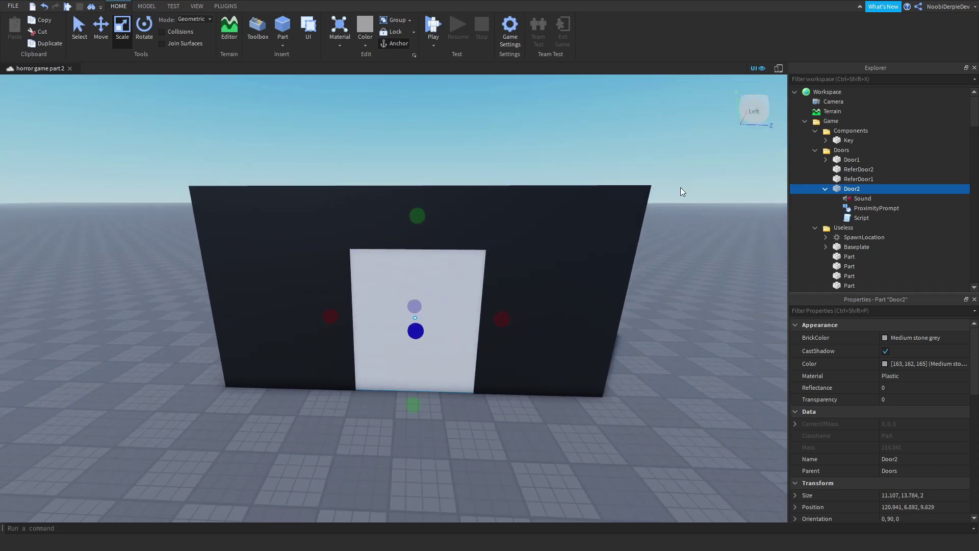
# Step: Compare the transform and behavior properties of ReferDoor1 and ReferDoor2, and look over both door walls
pyautogui.scroll(-4, 797, 362)
pyautogui.click(851, 180)
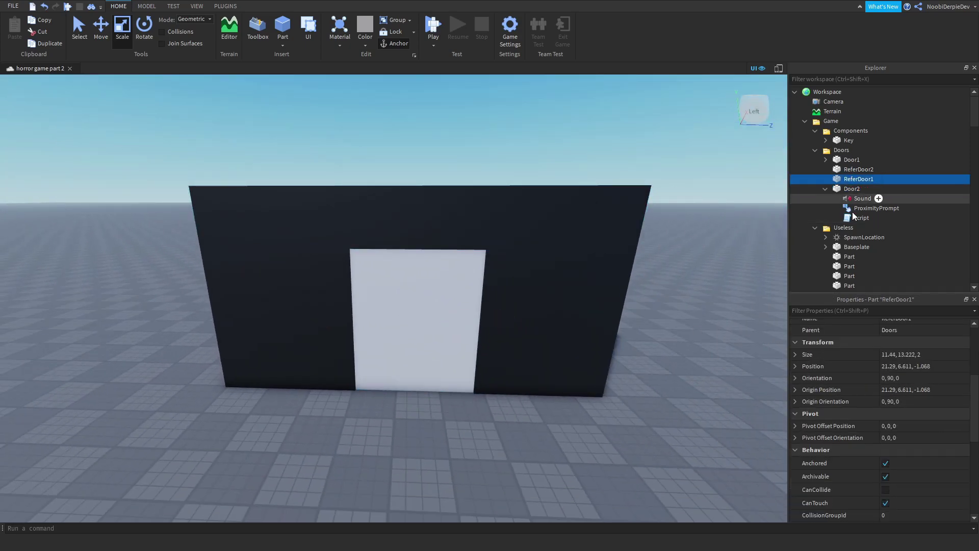
pyautogui.click(857, 169)
pyautogui.press('f')
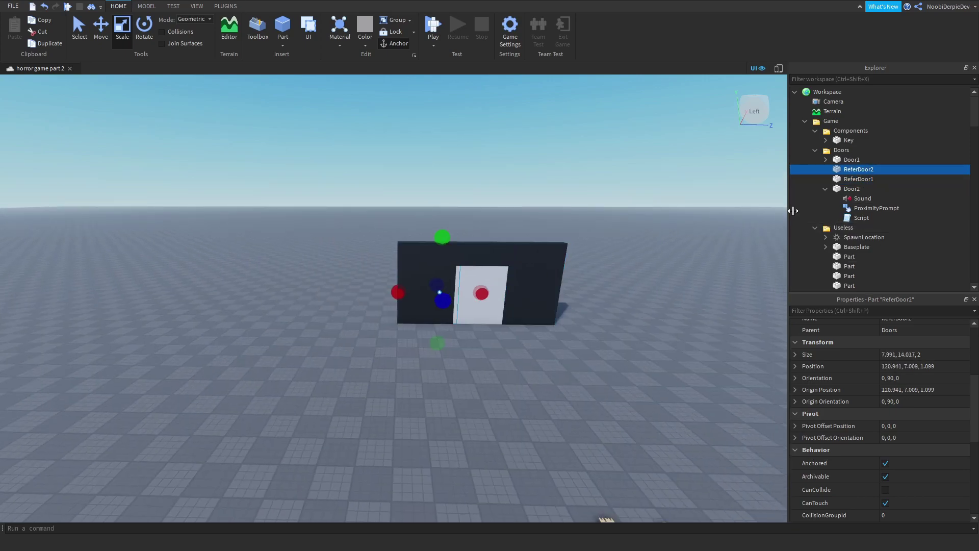
pyautogui.click(825, 90)
pyautogui.moveTo(438, 118); pyautogui.dragTo(458, 89, button='right')
pyautogui.click(510, 182)
pyautogui.scroll(5, 510, 183)
pyautogui.press('s')
pyautogui.press('d')
# Step: Start a playtest and expand StarterPlayer down to the contents of StarterCharacterScripts
pyautogui.click(432, 23)
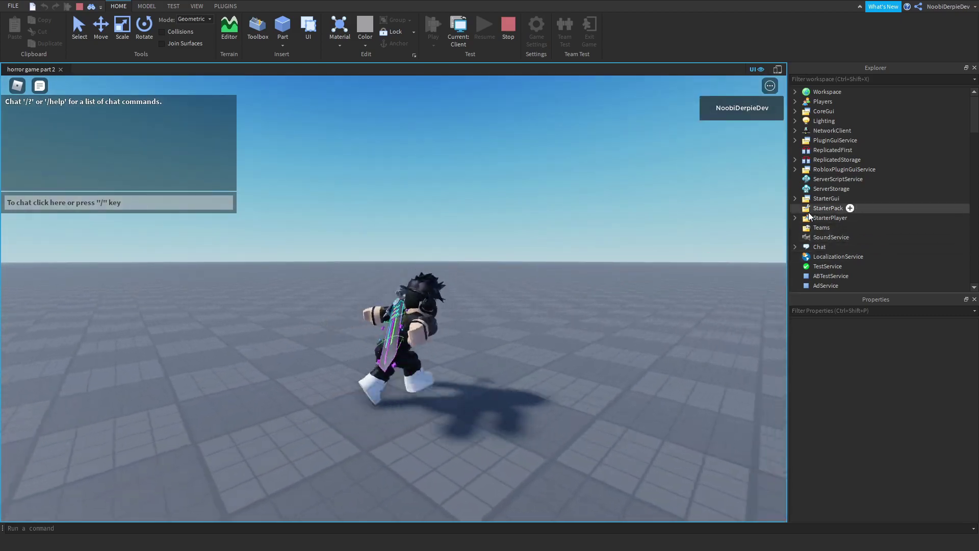
pyautogui.click(794, 218)
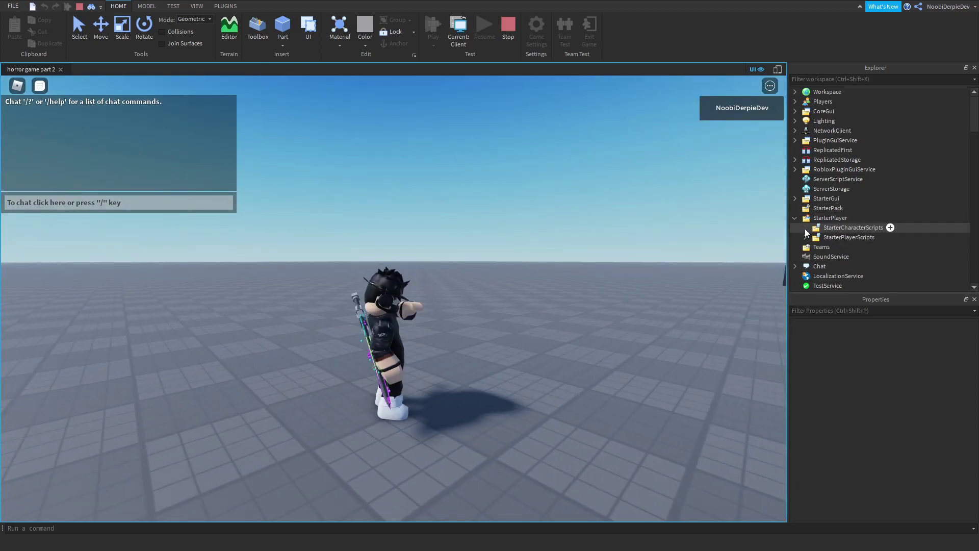
pyautogui.click(804, 228)
pyautogui.click(815, 237)
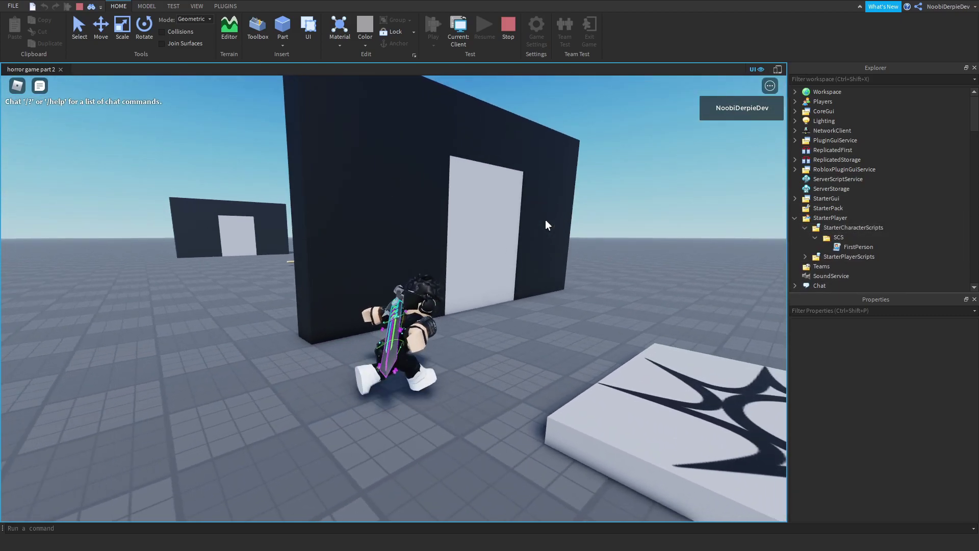
# Step: Walk the character to Door1 and trigger its Interact prompt to test opening it
pyautogui.press('w')
pyautogui.moveTo(545, 221); pyautogui.dragTo(546, 220, button='right')
pyautogui.press('s')
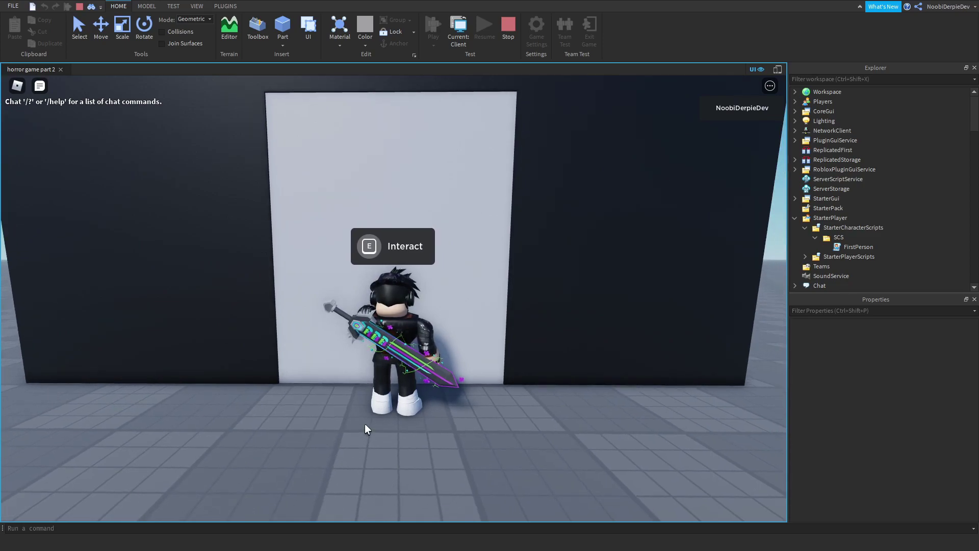
pyautogui.press('e')
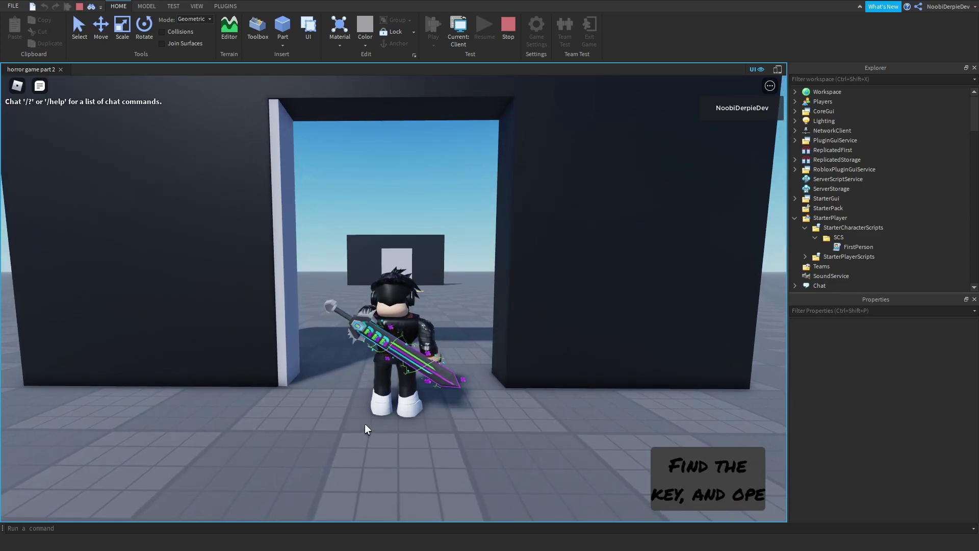
# Step: Walk through the first doorway to the key and collect it with its Interact prompt
pyautogui.press('w')
pyautogui.press('w')
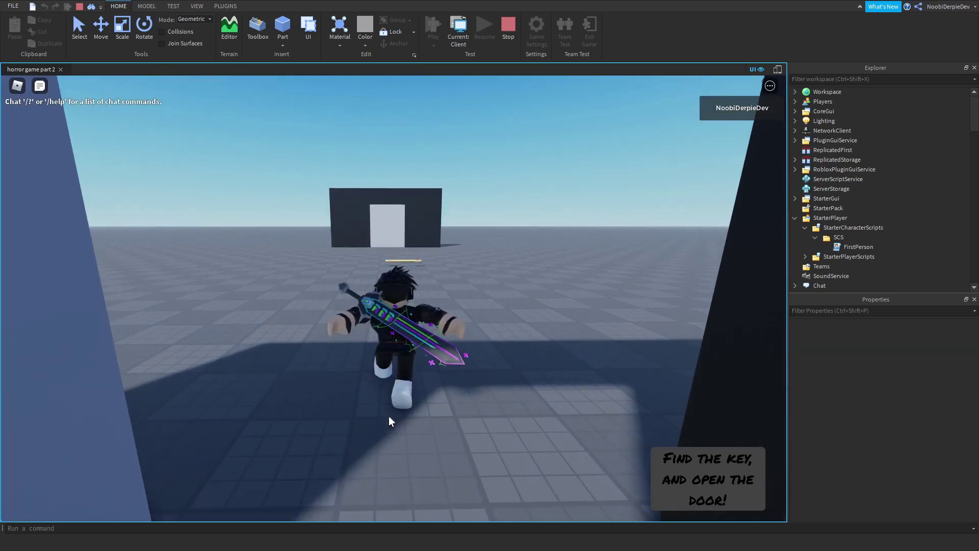
pyautogui.press('w')
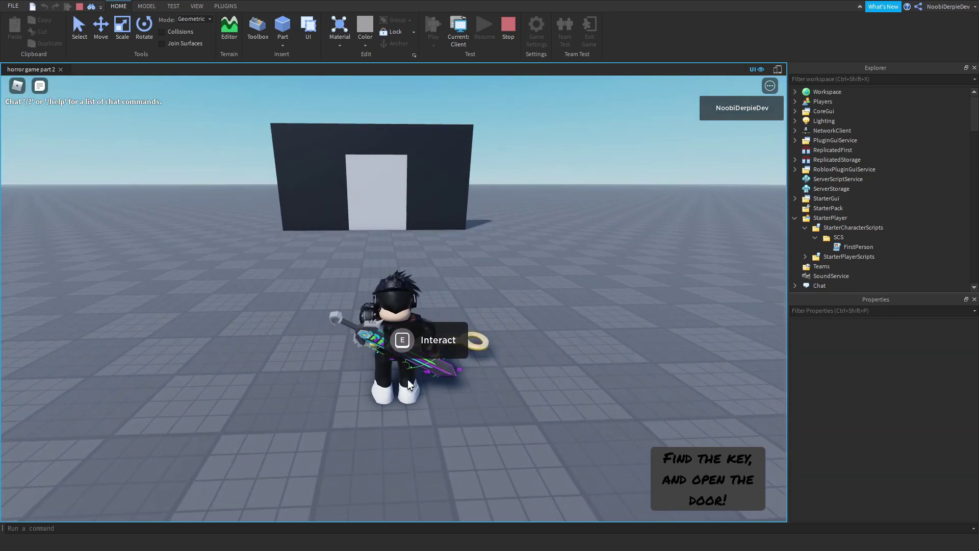
pyautogui.press('e')
# Step: Test opening Door2 with the collected key, and stop the playtest
pyautogui.moveTo(408, 380); pyautogui.dragTo(408, 378, button='right')
pyautogui.press('w')
pyautogui.scroll(8, 407, 380)
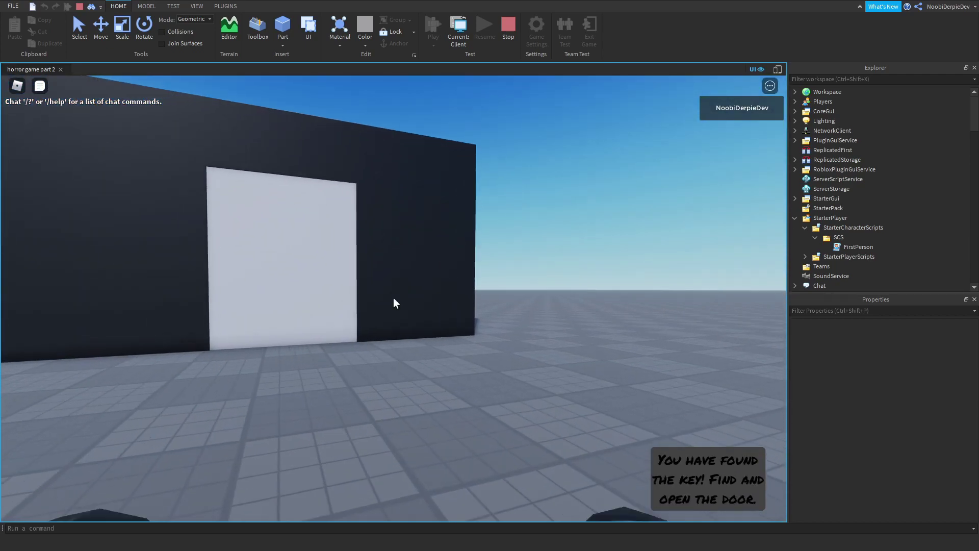
pyautogui.press('w')
pyautogui.scroll(-5, 393, 297)
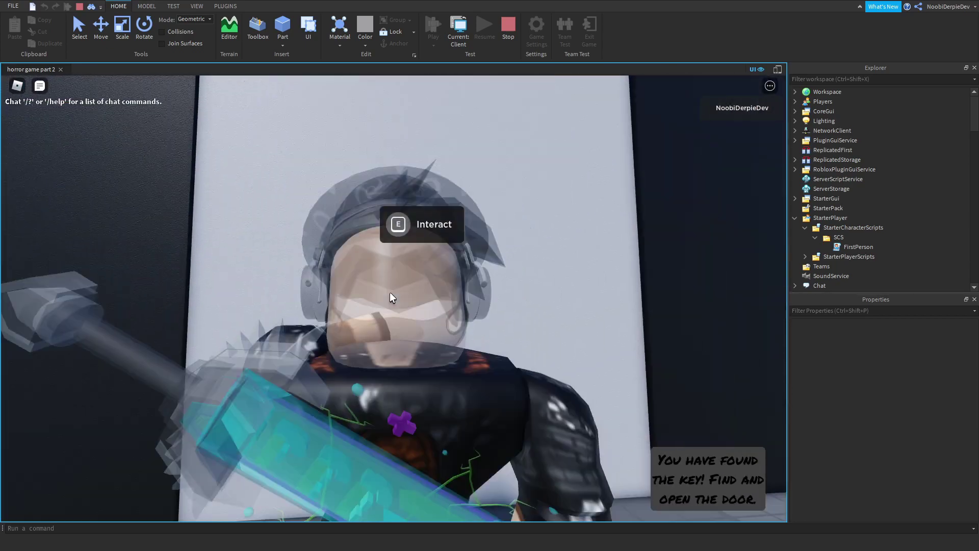
pyautogui.press('e')
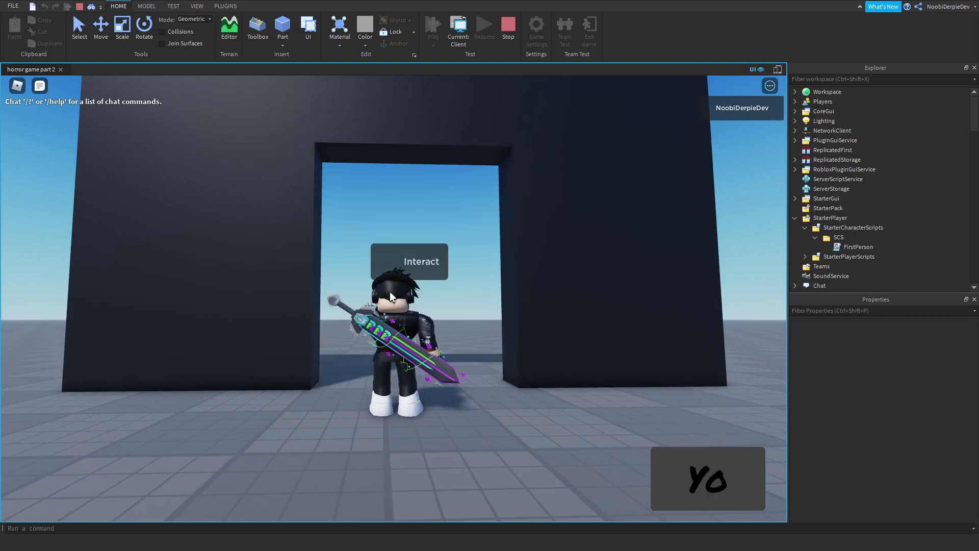
pyautogui.press('w')
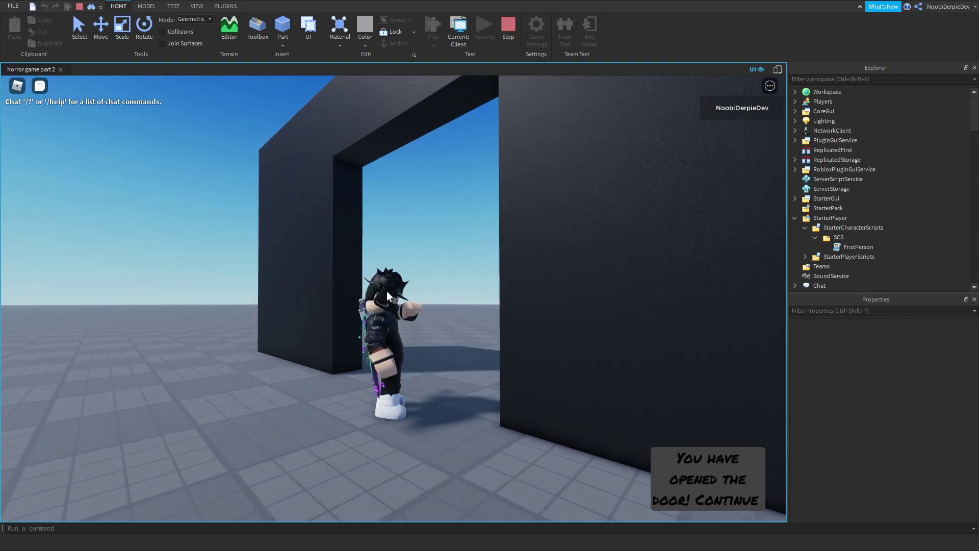
pyautogui.click(509, 41)
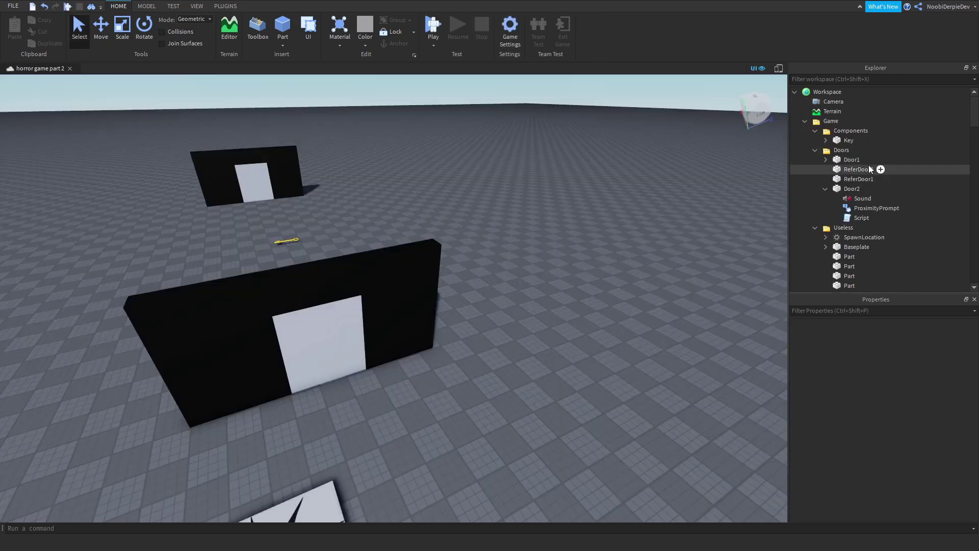
# Step: Remove the Transparency = 1 and CanCollide = false lines from Door2's Script, and close the script
pyautogui.doubleClick(846, 218)
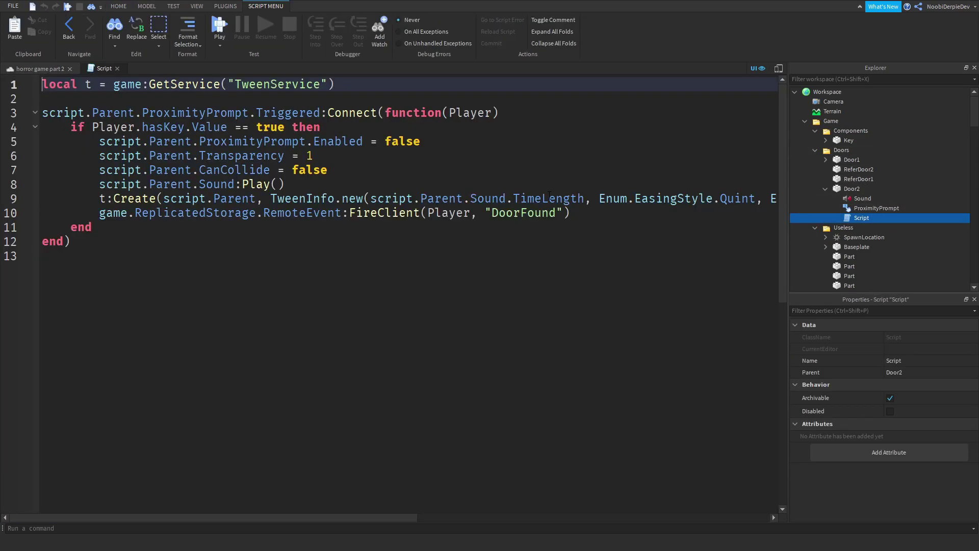
pyautogui.moveTo(327, 171); pyautogui.dragTo(19, 160)
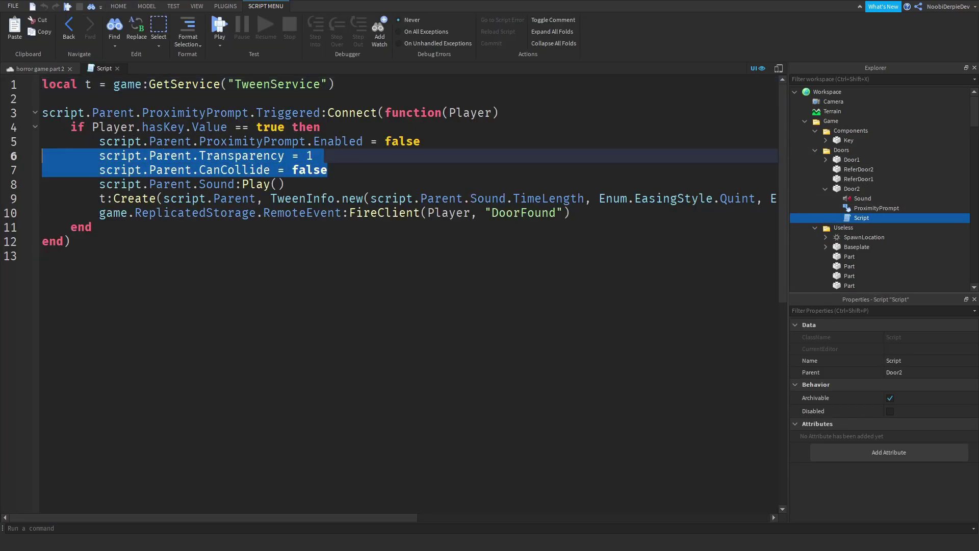
pyautogui.press('BackSpace')
pyautogui.press('BackSpace')
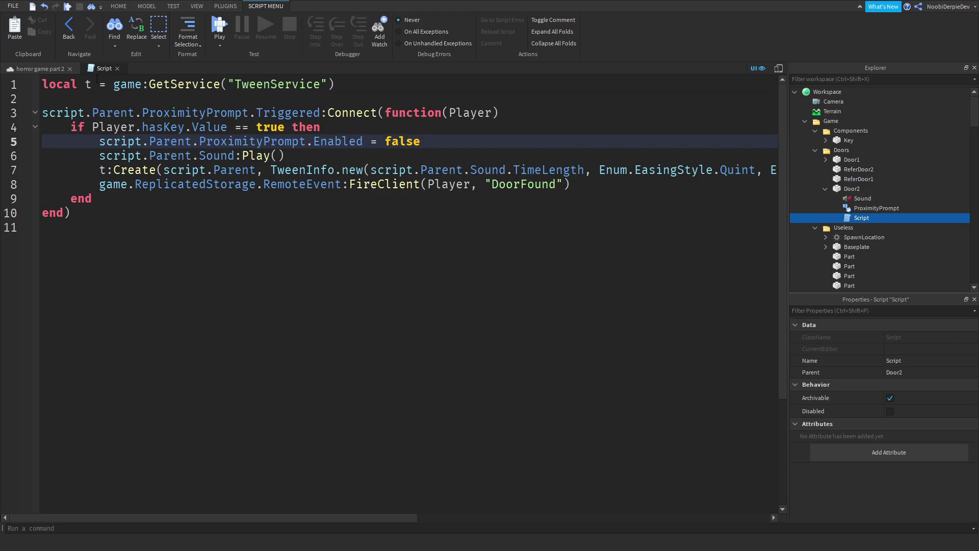
pyautogui.click(117, 69)
# Step: Open the Toolbox and search its audio library for "scary moan"
pyautogui.click(197, 6)
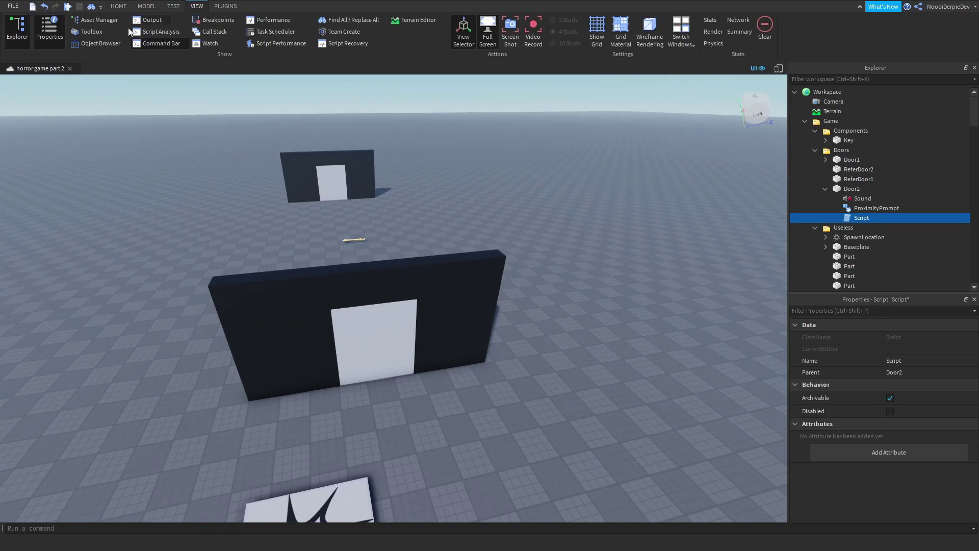
pyautogui.click(92, 32)
pyautogui.click(82, 104)
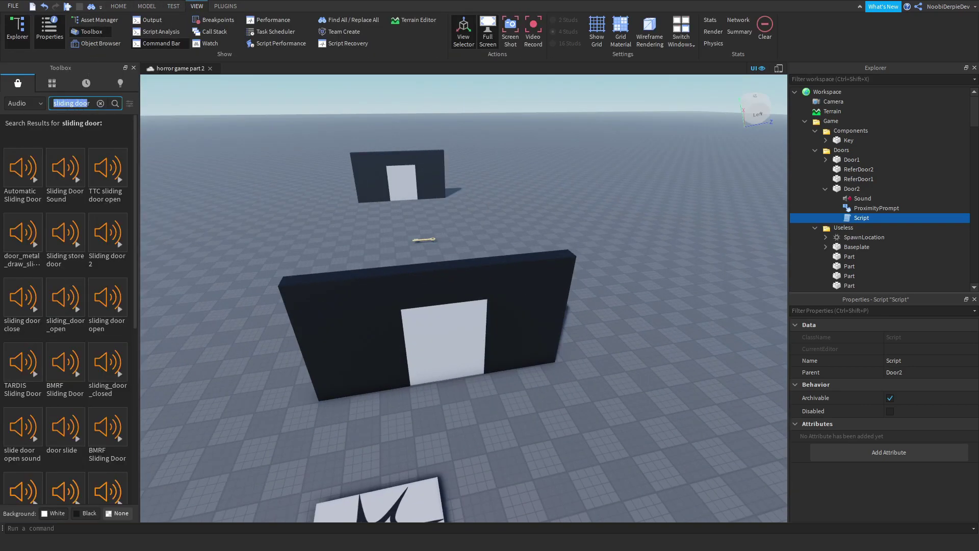
pyautogui.write('scary moan')
pyautogui.press('Return')
pyautogui.press('w')
pyautogui.moveTo(585, 255); pyautogui.dragTo(566, 222, button='right')
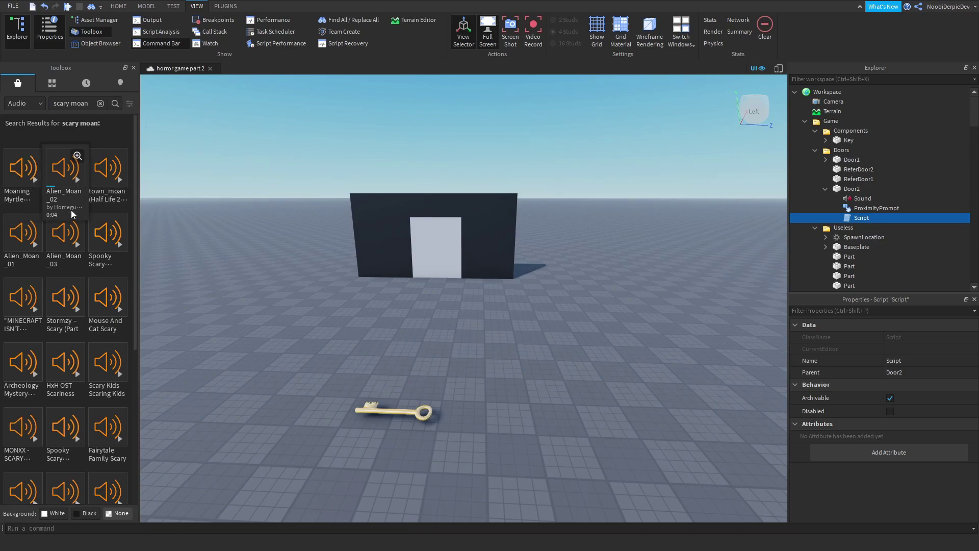
# Step: Search the audio library for "scream" and preview some of the sounds found
pyautogui.write('scream')
pyautogui.press('Return')
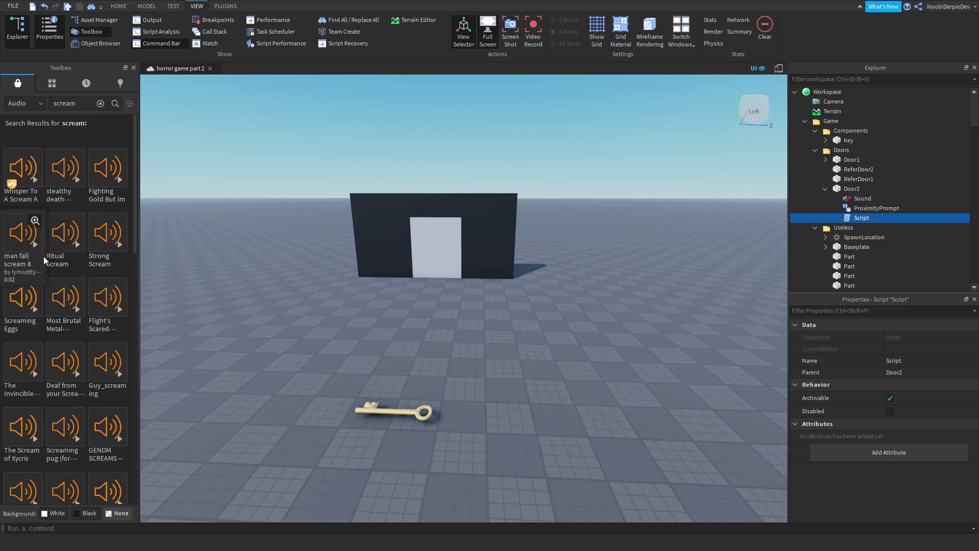
pyautogui.click(34, 241)
pyautogui.click(79, 242)
pyautogui.moveTo(108, 246)
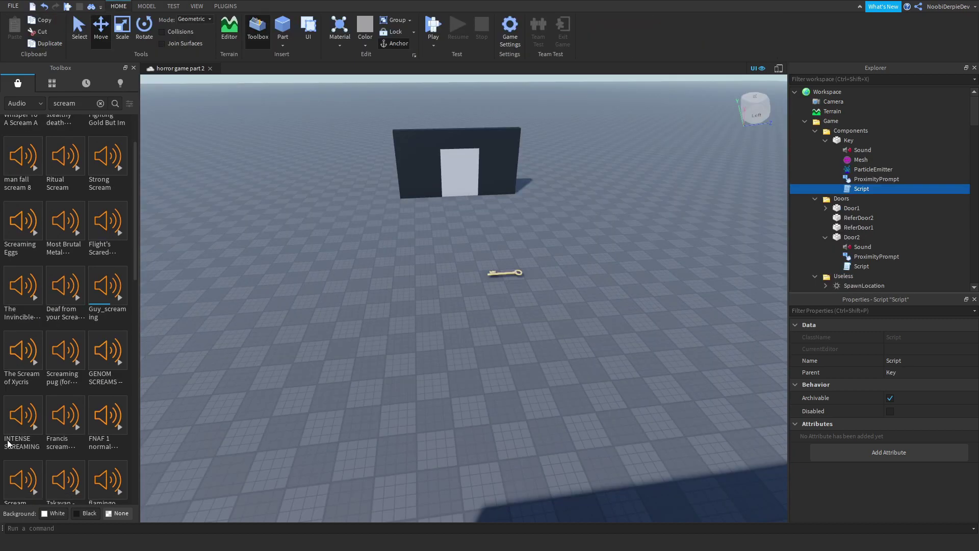
# Step: Check the SoundId of the Key's Sound, clear the extra spacing before script.Parent.Sound:Play() in the Key's Script, and close the script
pyautogui.click(862, 150)
pyautogui.scroll(-3, 888, 445)
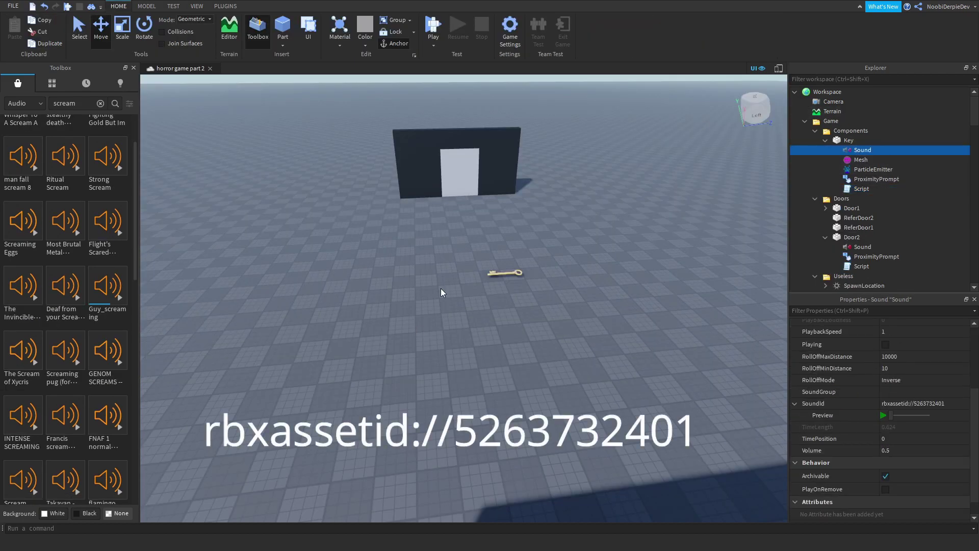
pyautogui.doubleClick(861, 189)
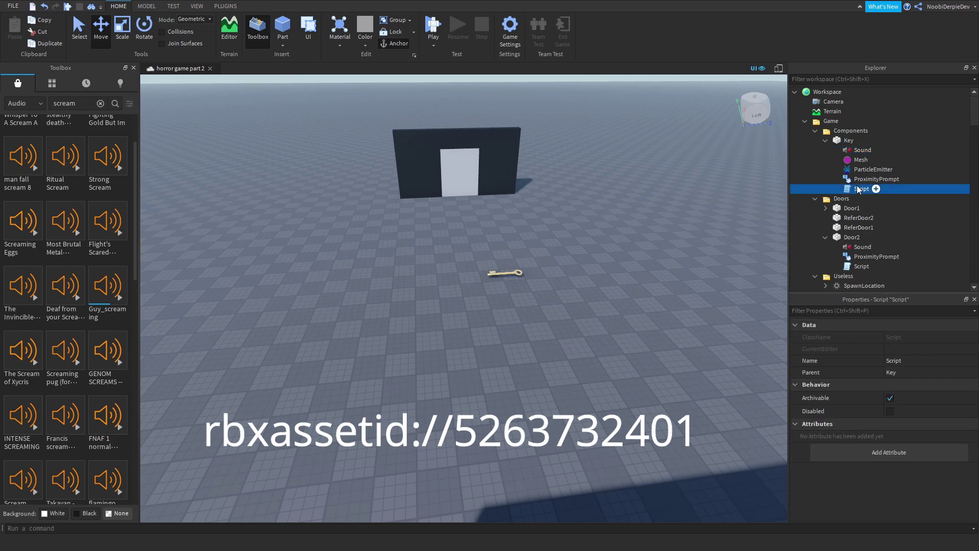
pyautogui.click(225, 173)
pyautogui.press('BackSpace')
pyautogui.press('BackSpace')
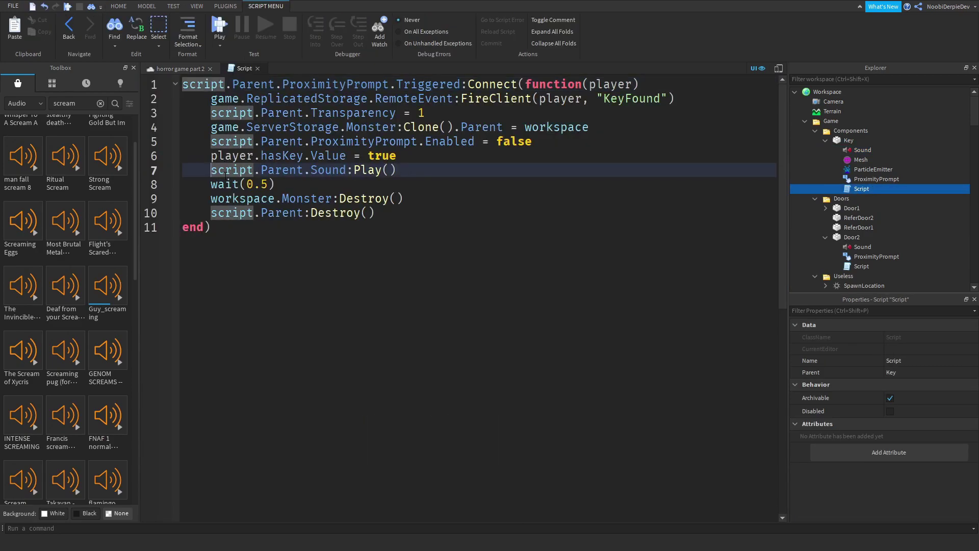
pyautogui.click(257, 68)
# Step: Build a long black side wall running between the two door walls from a black wall part
pyautogui.moveTo(457, 204); pyautogui.dragTo(523, 234, button='right')
pyautogui.moveTo(399, 201); pyautogui.dragTo(518, 256)
pyautogui.moveTo(474, 221); pyautogui.dragTo(465, 217, button='right')
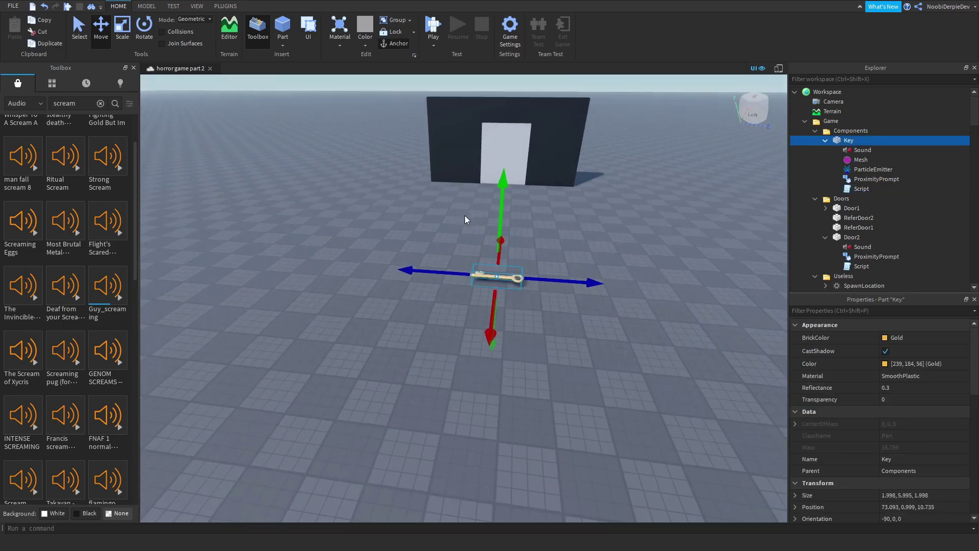
pyautogui.scroll(3, 410, 149)
pyautogui.scroll(-3, 377, 131)
pyautogui.click(377, 132)
pyautogui.moveTo(378, 132); pyautogui.dragTo(270, 81, button='right')
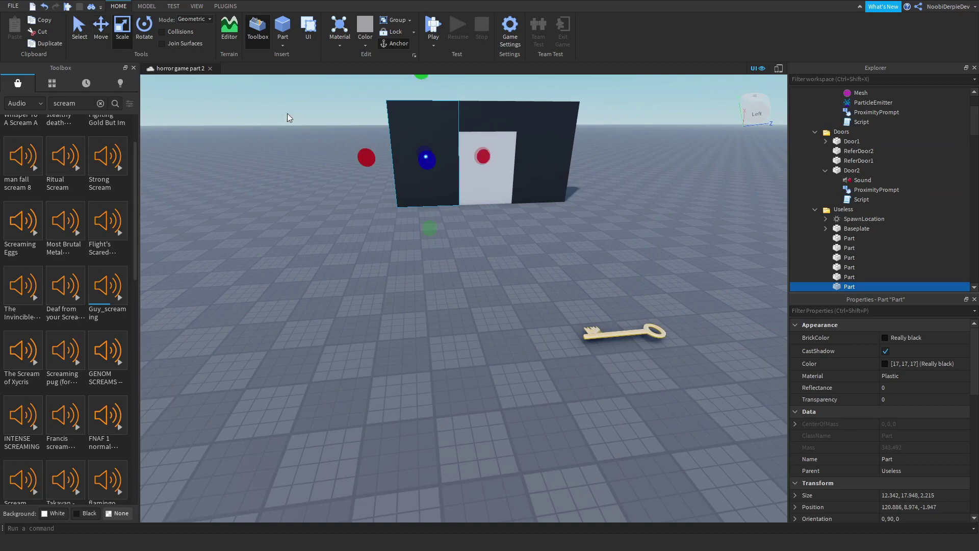
pyautogui.moveTo(394, 160); pyautogui.dragTo(387, 168)
pyautogui.moveTo(387, 168); pyautogui.dragTo(429, 172, button='right')
pyautogui.moveTo(430, 172); pyautogui.dragTo(383, 142)
# Step: Cover the space between the two door walls with a thin black roof of about 35.3 × 0.15 × 102.6 studs
pyautogui.moveTo(382, 142); pyautogui.dragTo(427, 230, button='right')
pyautogui.moveTo(435, 399); pyautogui.dragTo(433, 297)
pyautogui.moveTo(454, 277); pyautogui.dragTo(507, 284)
pyautogui.moveTo(507, 284); pyautogui.dragTo(454, 286, button='right')
pyautogui.moveTo(507, 284); pyautogui.dragTo(439, 285)
# Step: Duplicate the roof and move the copy down to ground level as the corridor floor
pyautogui.click(105, 28)
pyautogui.press('f')
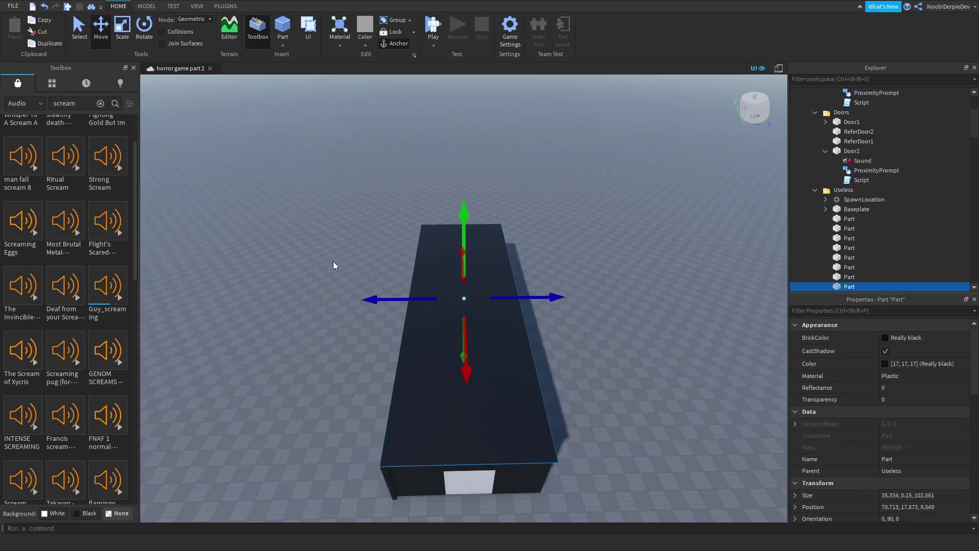
pyautogui.moveTo(332, 261); pyautogui.dragTo(332, 264, button='right')
pyautogui.hotkey('ctrl', 'd')
pyautogui.moveTo(515, 218); pyautogui.dragTo(528, 240)
pyautogui.moveTo(528, 240); pyautogui.dragTo(421, 229, button='right')
pyautogui.moveTo(422, 230); pyautogui.dragTo(399, 156)
# Step: Duplicate the long side wall and move the copy to the opposite side of the corridor
pyautogui.click(394, 152)
pyautogui.moveTo(394, 152); pyautogui.dragTo(400, 146, button='right')
pyautogui.hotkey('ctrl', 'd')
pyautogui.moveTo(538, 187); pyautogui.dragTo(634, 185)
pyautogui.moveTo(634, 185); pyautogui.dragTo(632, 186, button='right')
# Step: Reposition the SpawnLocation so it sits in front of the first door
pyautogui.press('w')
pyautogui.scroll(-10, 574, 199)
pyautogui.click(565, 382)
pyautogui.scroll(3, 564, 381)
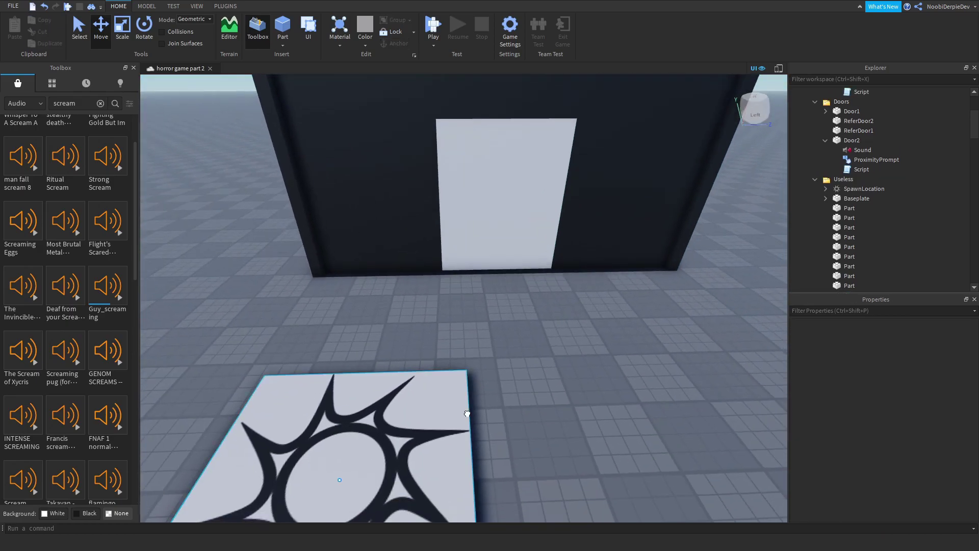
pyautogui.moveTo(467, 413); pyautogui.dragTo(597, 357)
pyautogui.click(406, 277)
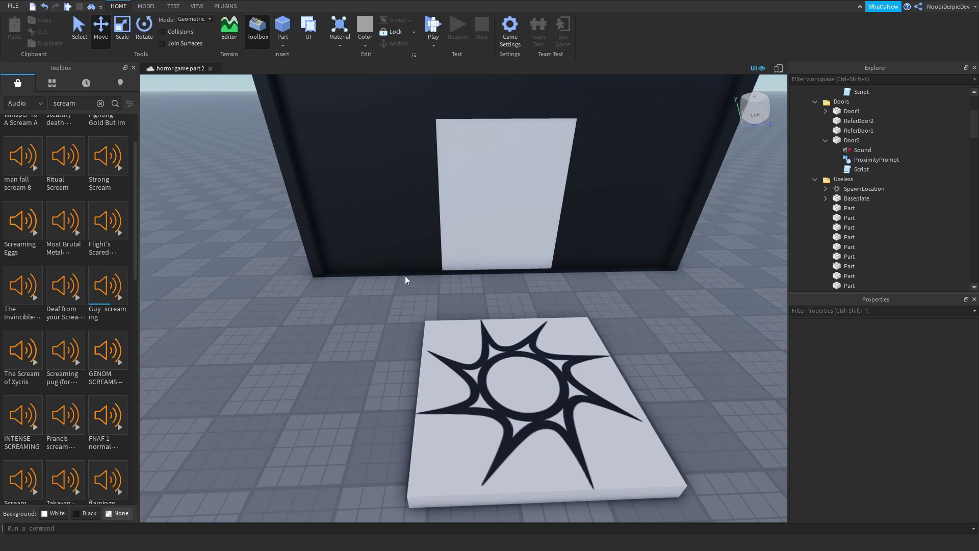
# Step: Lengthen the black floor to about 133 studs so it extends under and past the SpawnLocation
pyautogui.click(414, 274)
pyautogui.scroll(-3, 437, 246)
pyautogui.moveTo(437, 245); pyautogui.dragTo(438, 245, button='right')
pyautogui.click(123, 32)
pyautogui.moveTo(536, 319); pyautogui.dragTo(549, 322)
pyautogui.moveTo(548, 322); pyautogui.dragTo(550, 324, button='right')
pyautogui.moveTo(395, 261); pyautogui.dragTo(597, 321)
pyautogui.moveTo(596, 322); pyautogui.dragTo(595, 317, button='right')
# Step: Extend one side wall past the SpawnLocation and lengthen the roof to about 133 studs
pyautogui.click(437, 200)
pyautogui.moveTo(459, 203); pyautogui.dragTo(678, 276)
pyautogui.click(337, 158)
pyautogui.click(291, 143)
pyautogui.moveTo(362, 150); pyautogui.dragTo(702, 238)
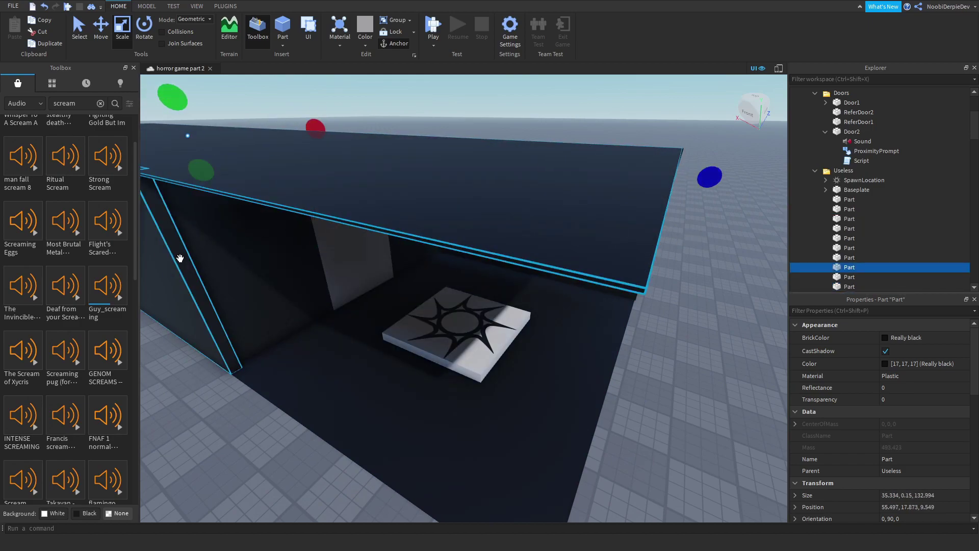
# Step: Extend the remaining side wall past the SpawnLocation to the end of the roof
pyautogui.click(180, 259)
pyautogui.moveTo(210, 296); pyautogui.dragTo(218, 301)
pyautogui.moveTo(219, 301); pyautogui.dragTo(220, 303, button='right')
pyautogui.moveTo(220, 303); pyautogui.dragTo(518, 344)
# Step: Close the open end behind the SpawnLocation with a black wall of about 35.3 × 18.3 × 1.3 studs
pyautogui.press('d')
pyautogui.moveTo(517, 344); pyautogui.dragTo(426, 332, button='right')
pyautogui.click(426, 332)
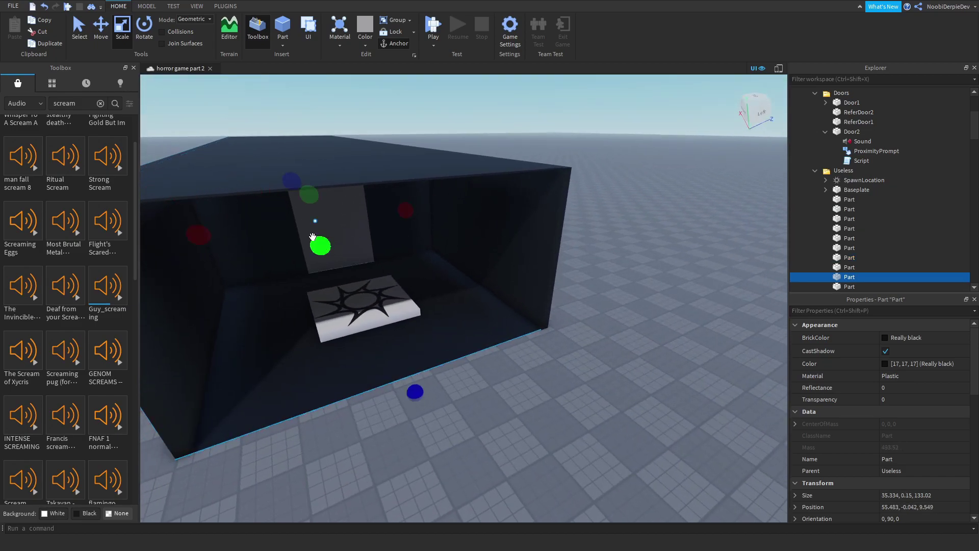
pyautogui.click(289, 185)
pyautogui.moveTo(287, 185); pyautogui.dragTo(423, 214)
pyautogui.scroll(2, 423, 214)
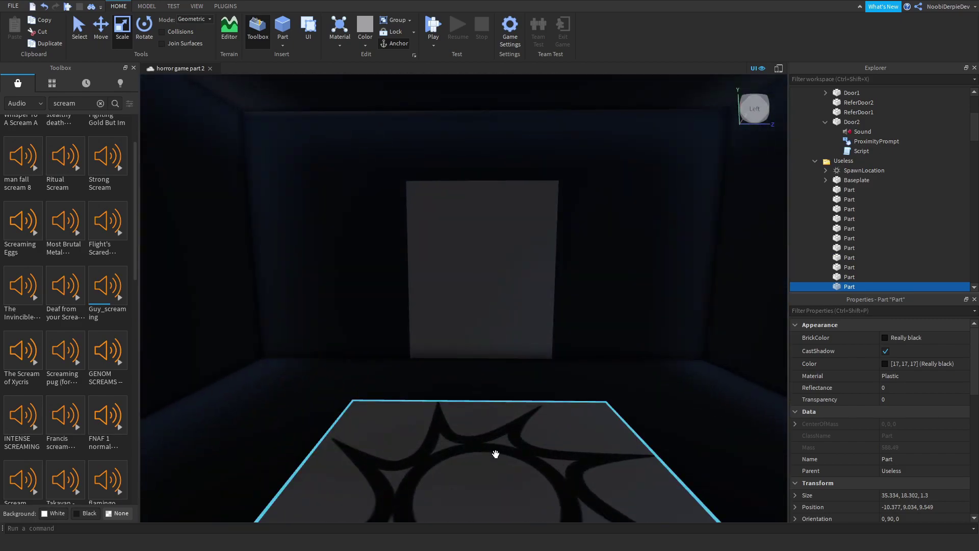
# Step: Delete the decal inside the SpawnLocation
pyautogui.click(494, 453)
pyautogui.click(827, 171)
pyautogui.click(849, 179)
pyautogui.press('Delete')
# Step: Set the SpawnLocation's Transparency to 1 and turn off its CanCollide property
pyautogui.click(848, 173)
pyautogui.click(849, 178)
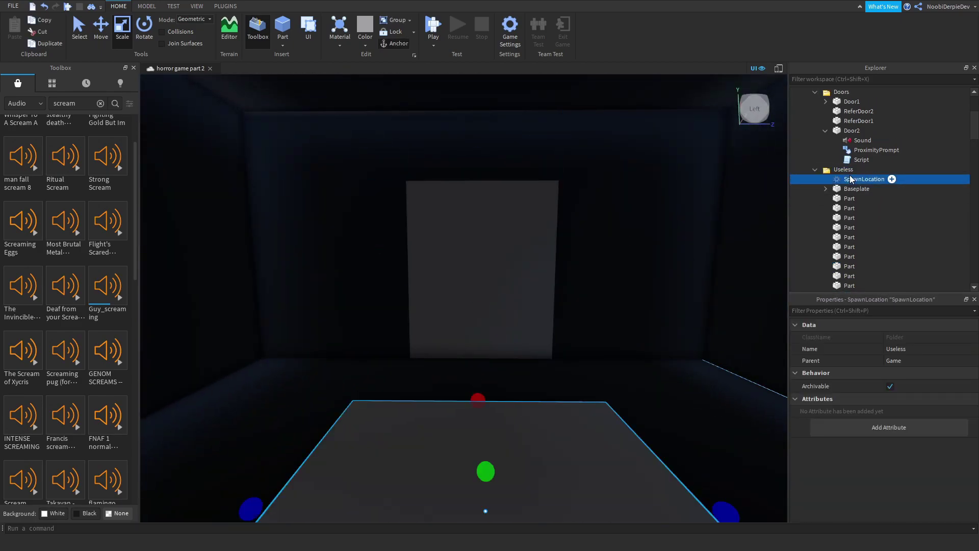
pyautogui.click(910, 401)
pyautogui.write('1')
pyautogui.press('Return')
pyautogui.scroll(-5, 925, 397)
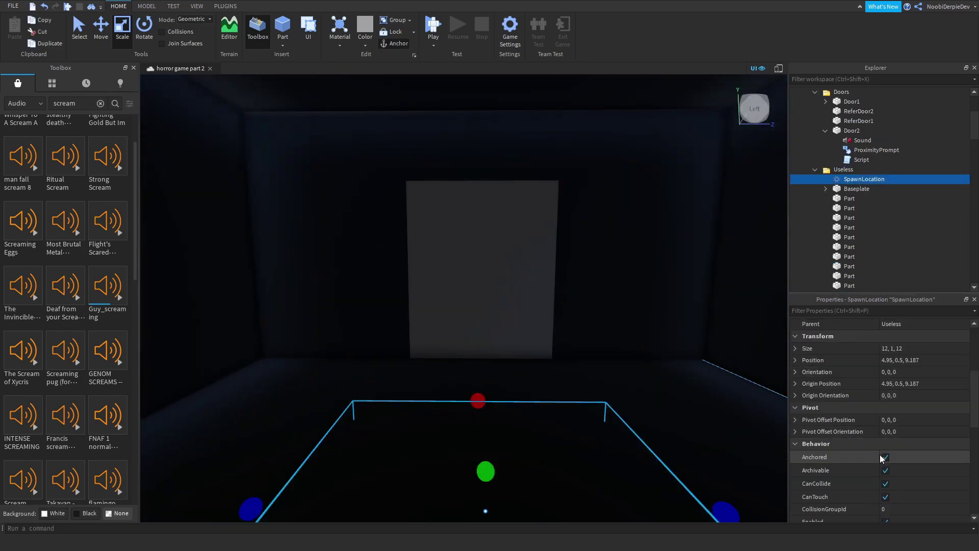
pyautogui.scroll(-4, 630, 322)
pyautogui.scroll(3, 620, 317)
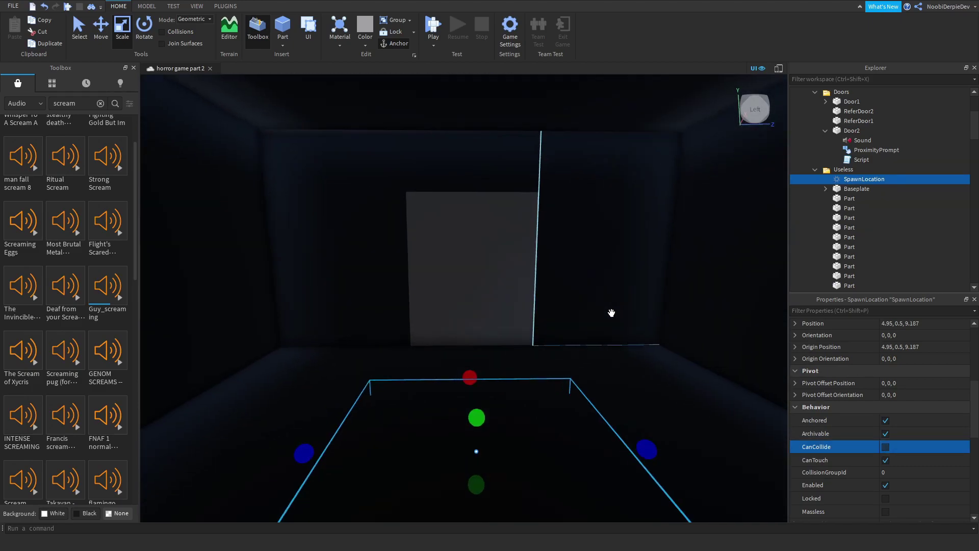
# Step: Select the Workspace and start a playtest of the enclosed corridor
pyautogui.scroll(1, 872, 174)
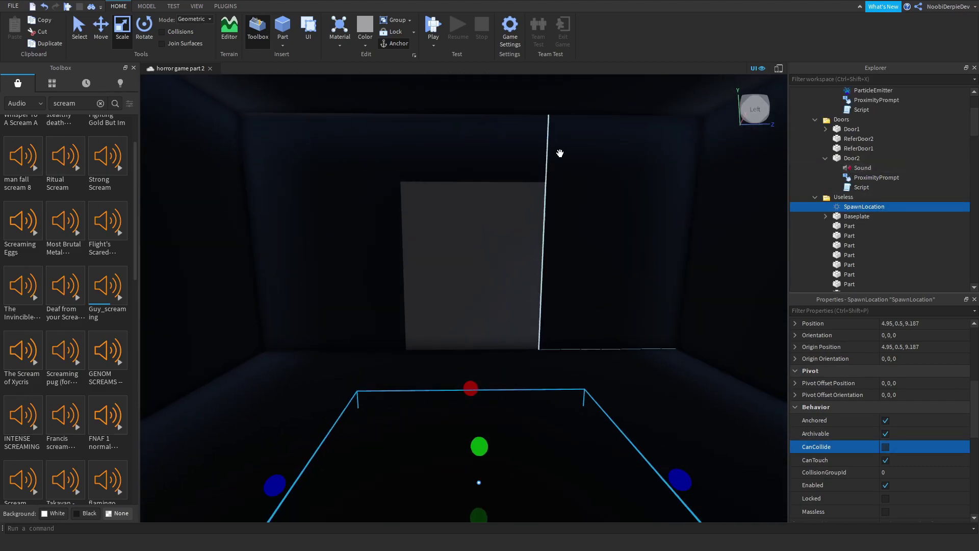
pyautogui.moveTo(560, 153); pyautogui.dragTo(437, 156, button='middle')
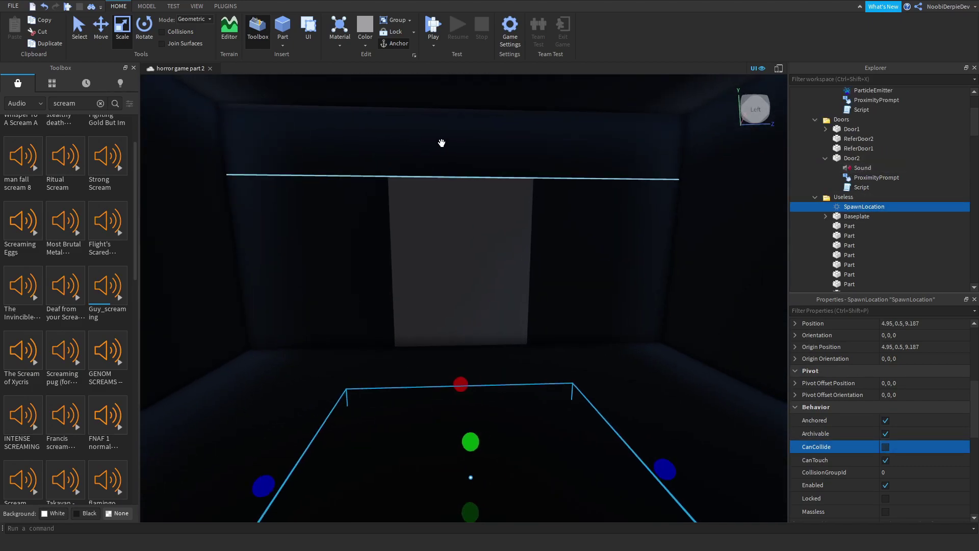
pyautogui.scroll(3, 907, 131)
pyautogui.click(822, 95)
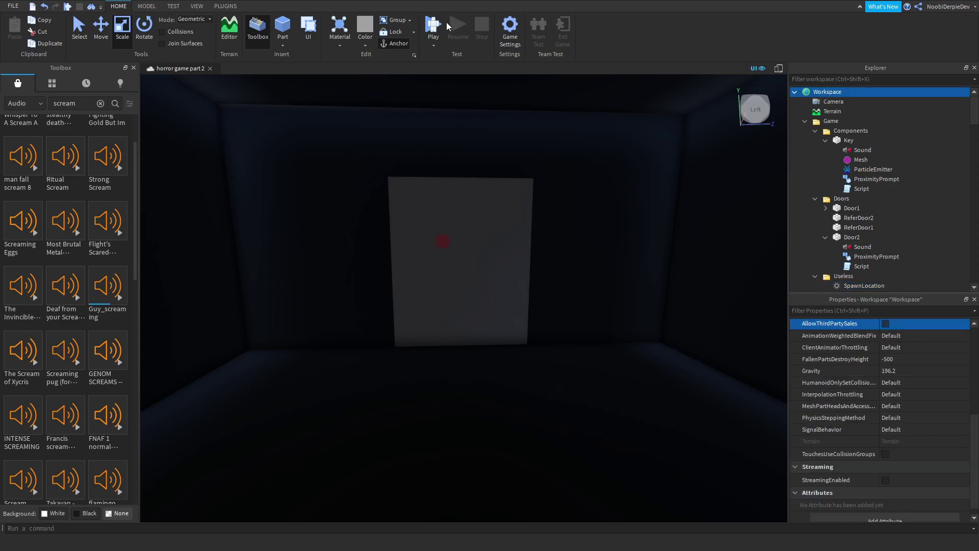
pyautogui.click(433, 25)
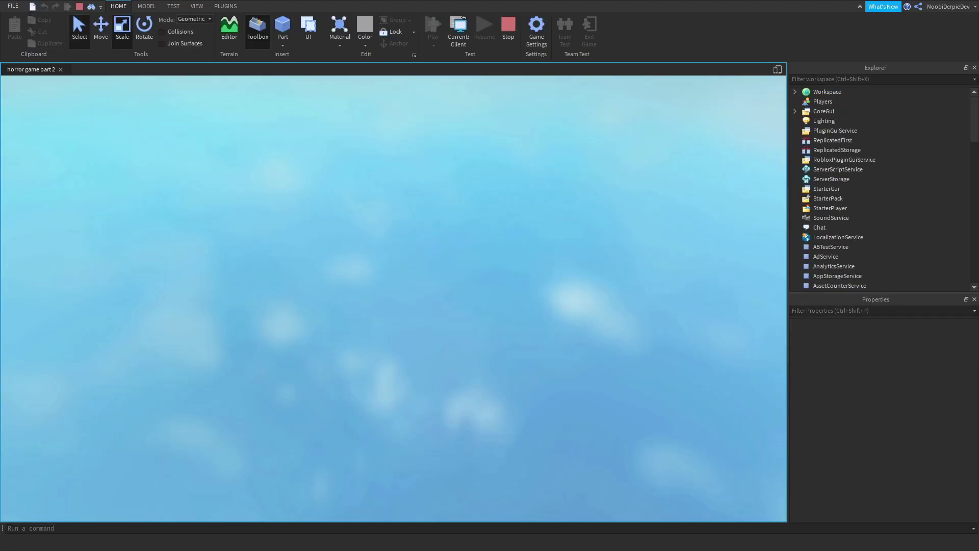